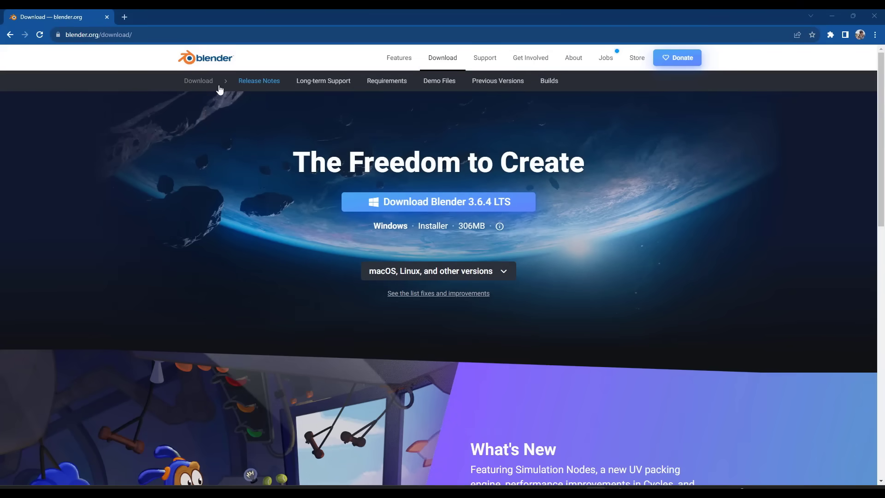
Step: Open the experimental daily builds page and look over the available Blender builds
scroll(370, 257, "down", 10)
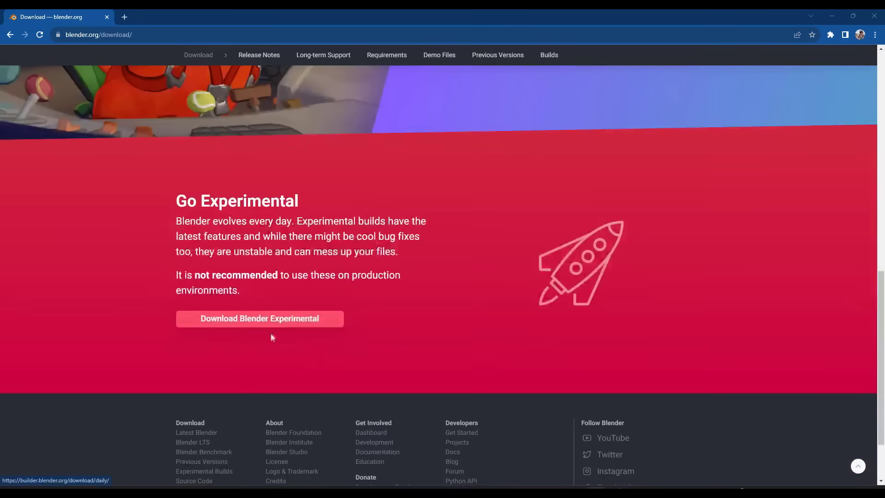
left_click(269, 320)
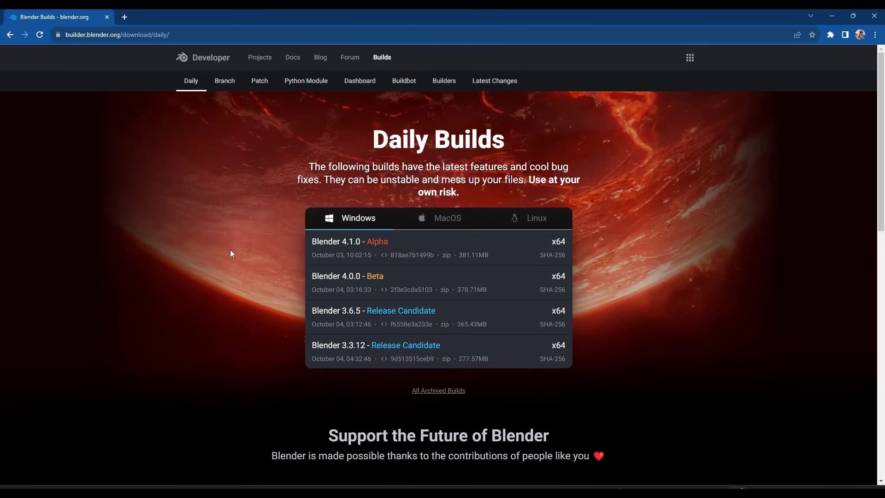
scroll(230, 253, "down", 1)
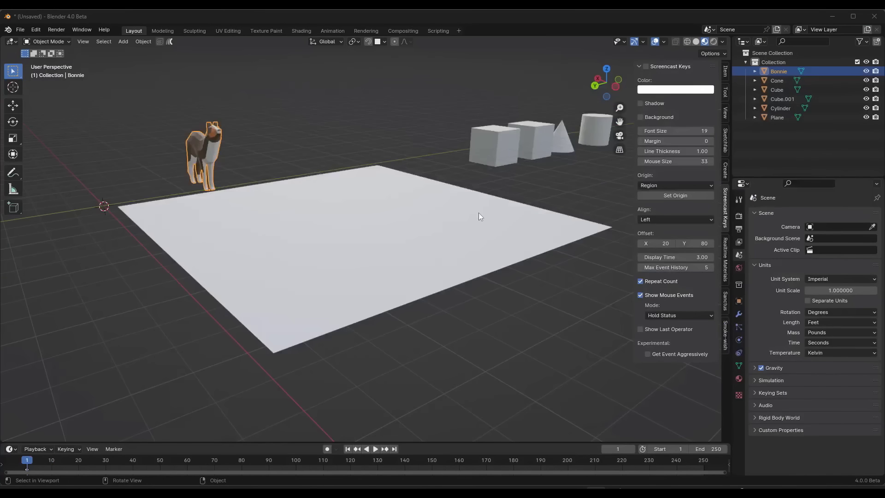
Step: Examine the dog model, the white plane and the row of primitives from several angles and distances
middle_click_drag(478, 212, 406, 184)
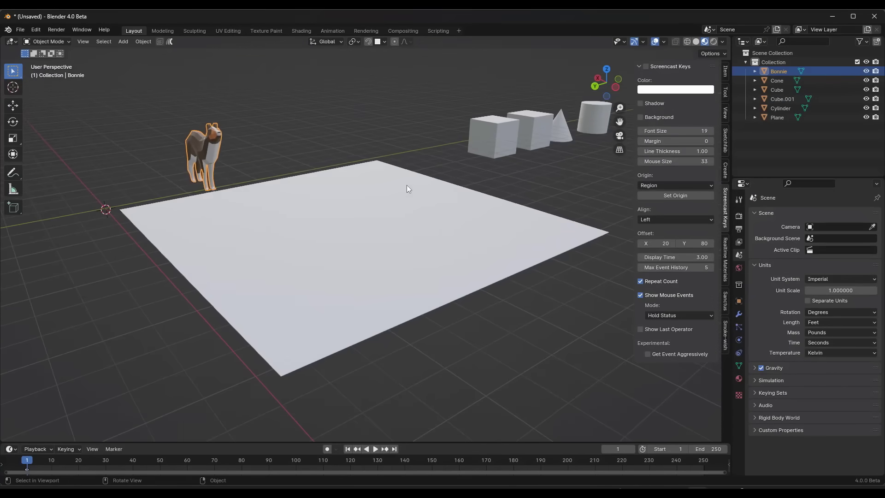
scroll(521, 106, "down", 3)
scroll(543, 103, "up", 4)
scroll(425, 162, "down", 3)
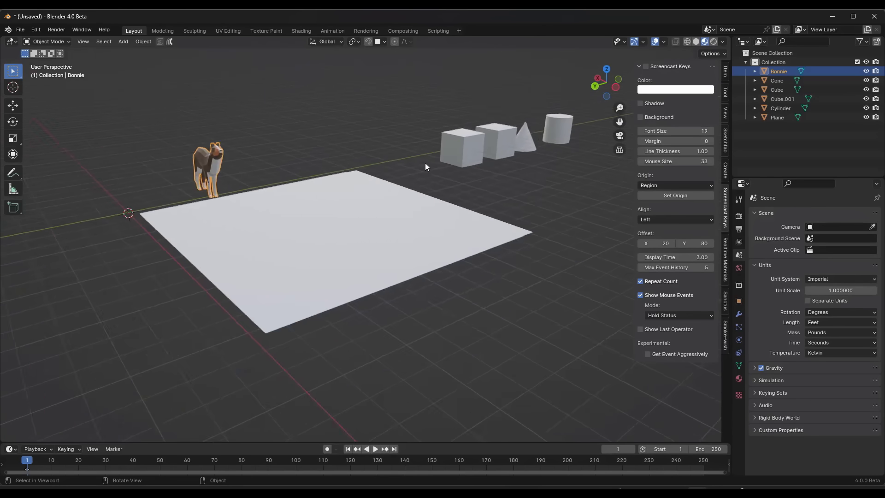
middle_click_drag(342, 181, 344, 179)
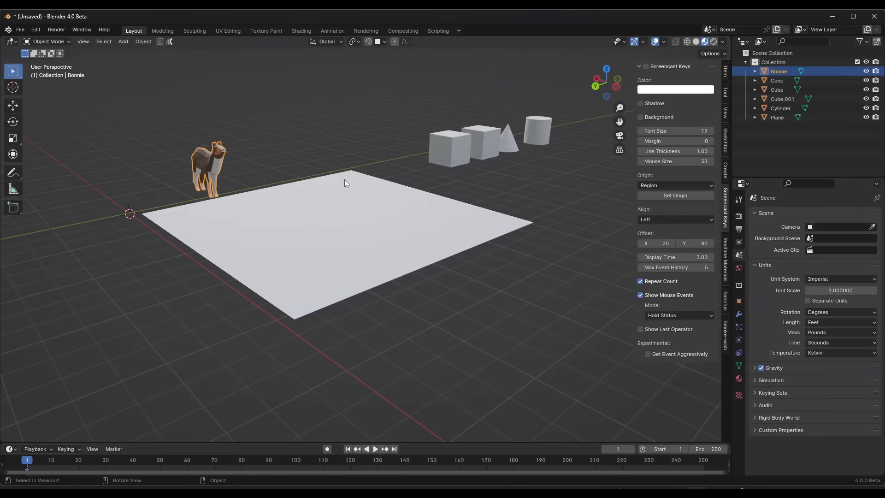
scroll(345, 172, "up", 2)
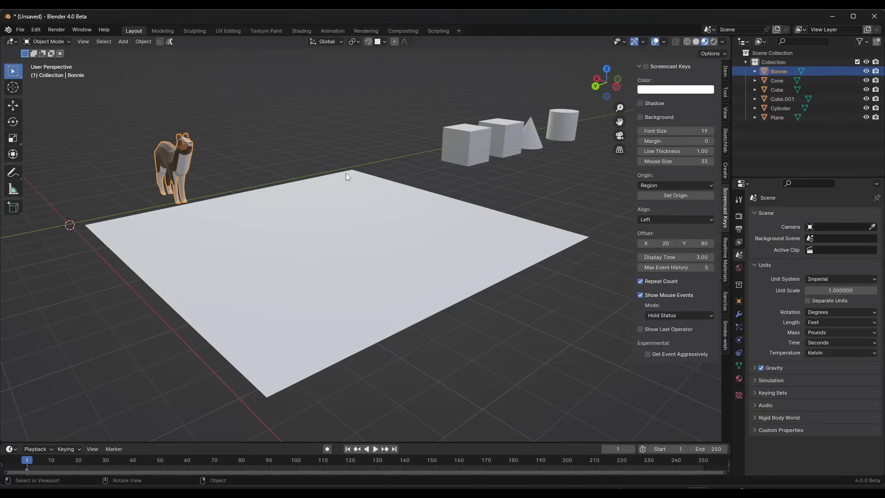
middle_click_drag(340, 175, 351, 177)
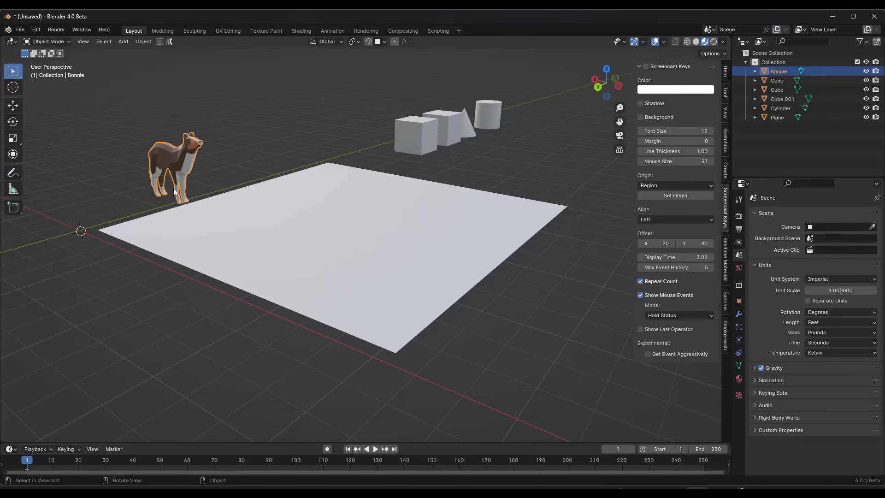
scroll(159, 191, "up", 2)
mouse_move(171, 192)
middle_mouse_down()
mouse_move(209, 192)
mouse_move(177, 196)
middle_mouse_up()
scroll(177, 196, "down", 2)
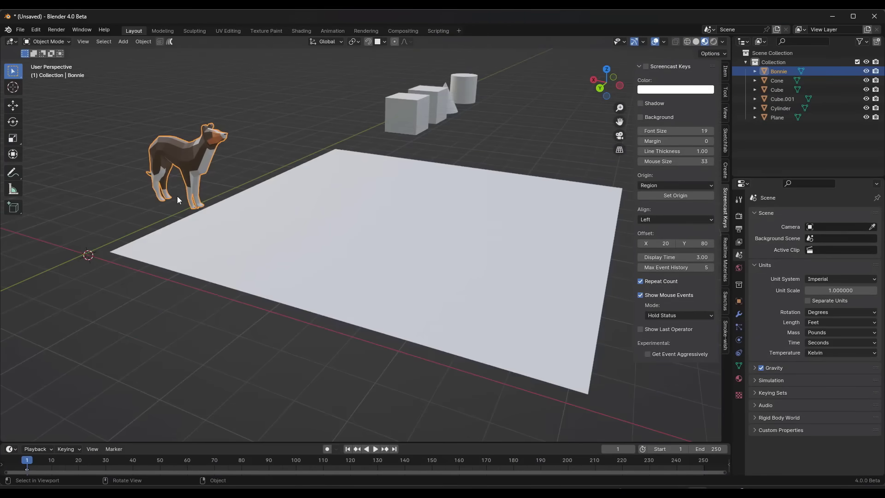
Step: Move the dog model along the global X axis by about 0.008 ft
key("g")
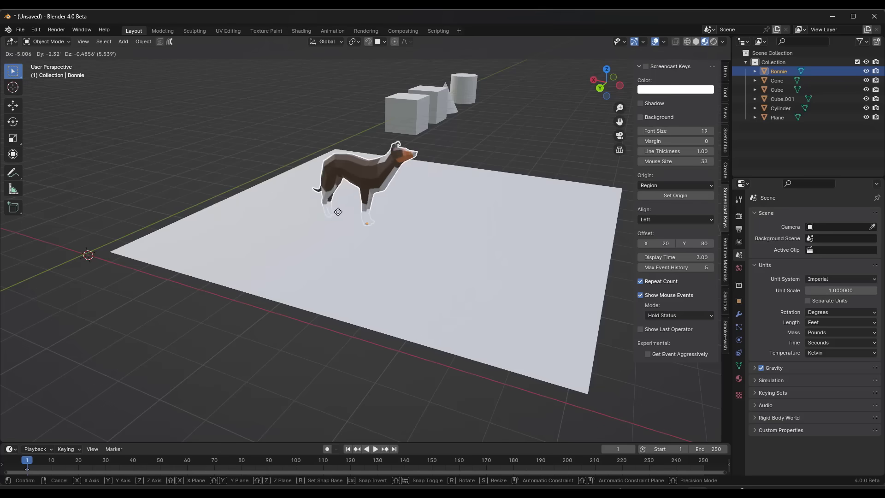
key("x")
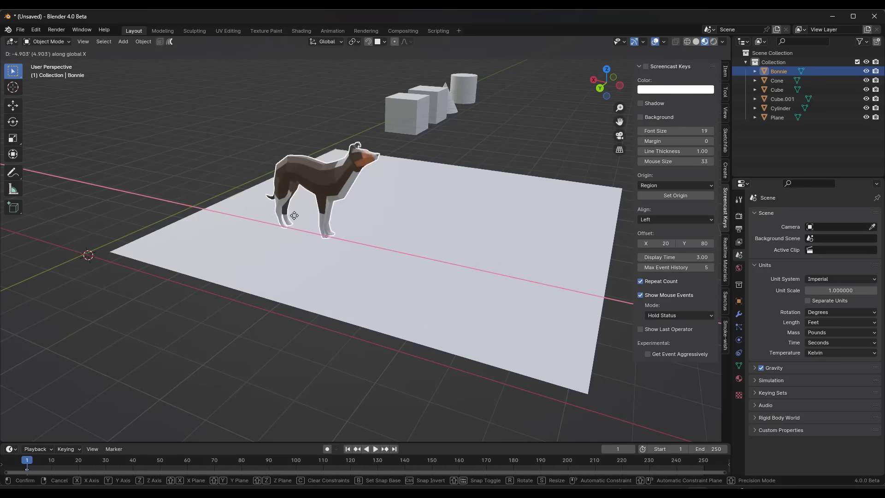
left_click(184, 161)
scroll(187, 156, "up", 2)
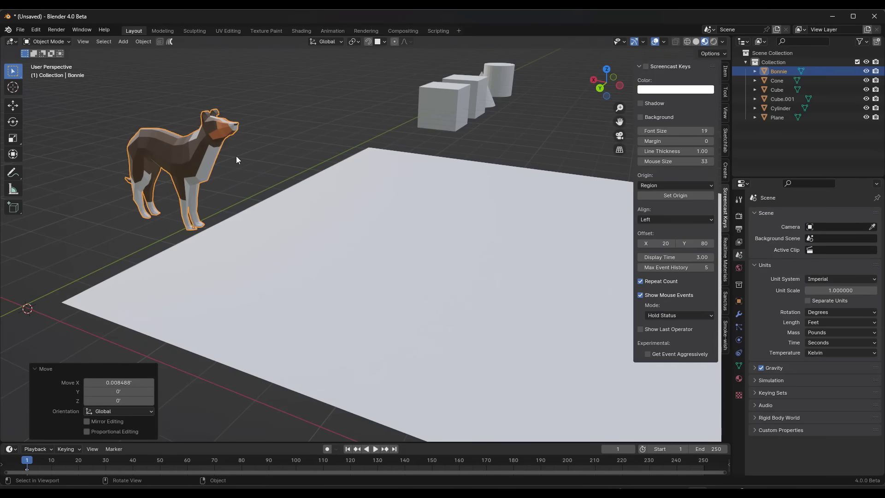
key("g")
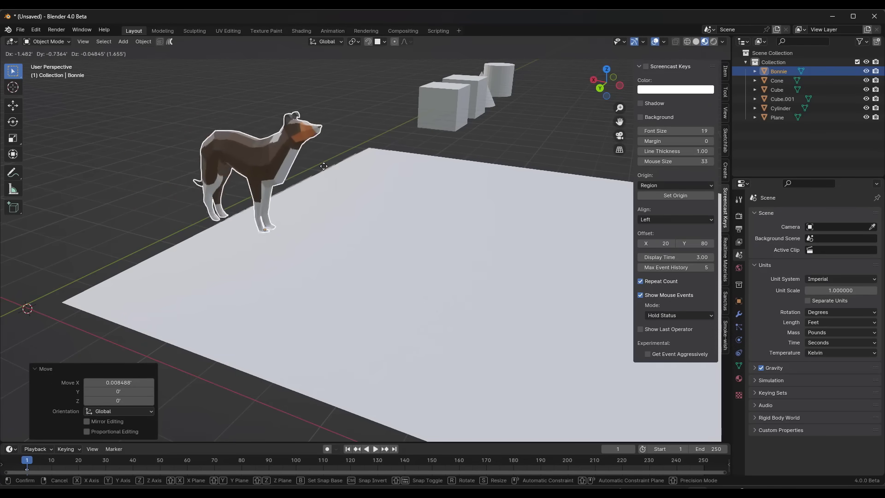
key("x")
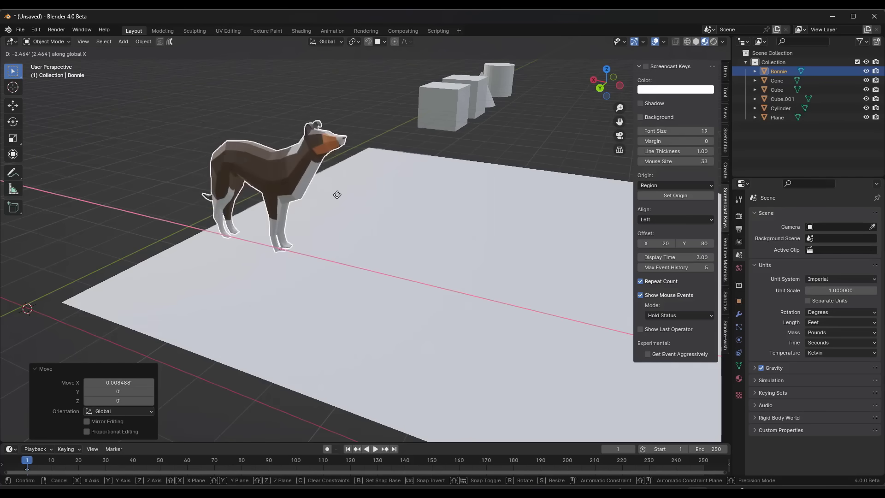
key("z")
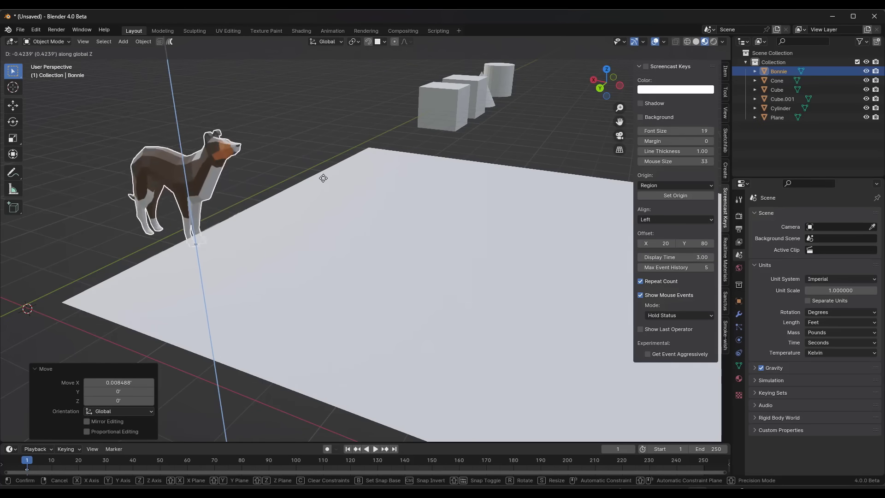
right_click(302, 162)
Step: Move the dog model about -6.18 ft along the global X axis onto the white plane
middle_click_drag(303, 162, 189, 189)
key("g")
key("y")
key("x")
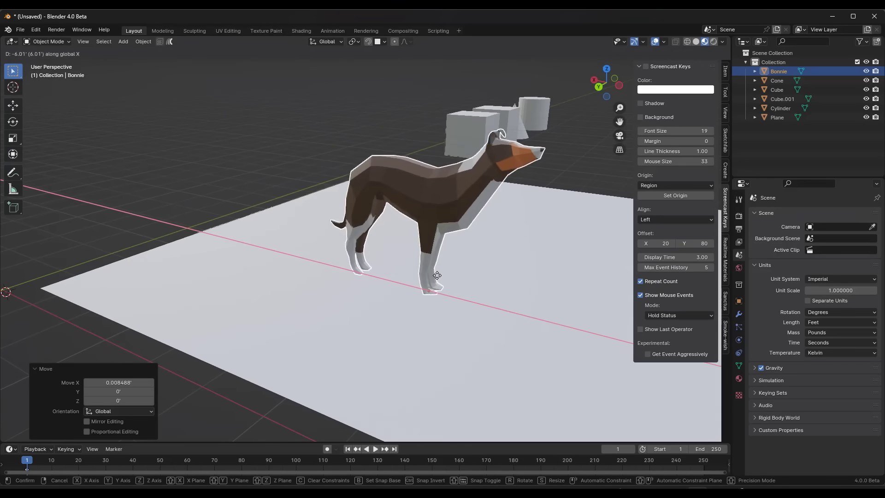
left_click(435, 275)
scroll(372, 186, "down", 5)
scroll(323, 186, "up", 3)
scroll(281, 185, "down", 3)
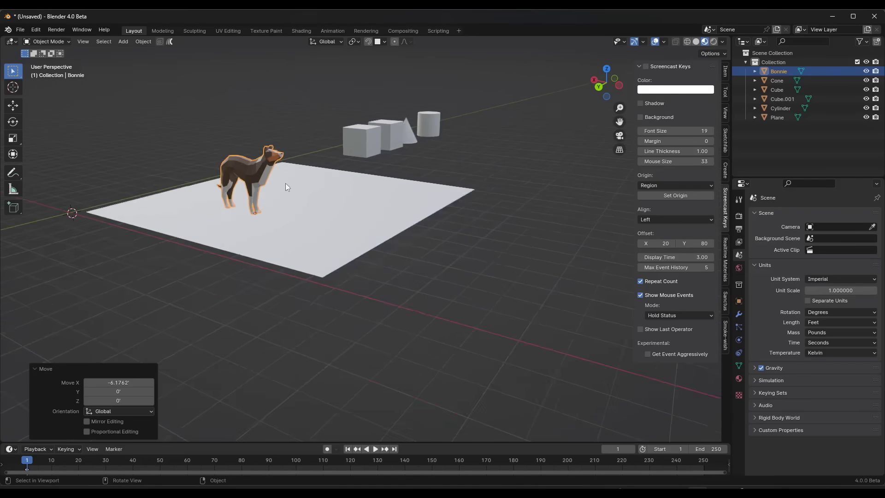
Step: Enable snapping and set the snap target to Vertex
mouse_move(285, 183)
middle_mouse_down()
mouse_move(243, 176)
mouse_move(283, 181)
middle_mouse_up()
scroll(243, 176, "up", 2)
scroll(253, 173, "up", 2)
scroll(257, 173, "down", 2)
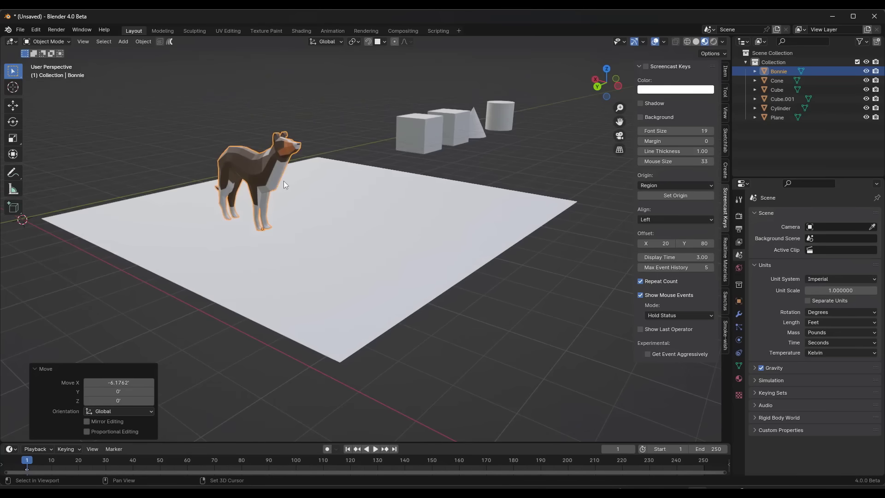
key("shift+z")
key("z")
left_click(254, 226)
left_click(381, 42)
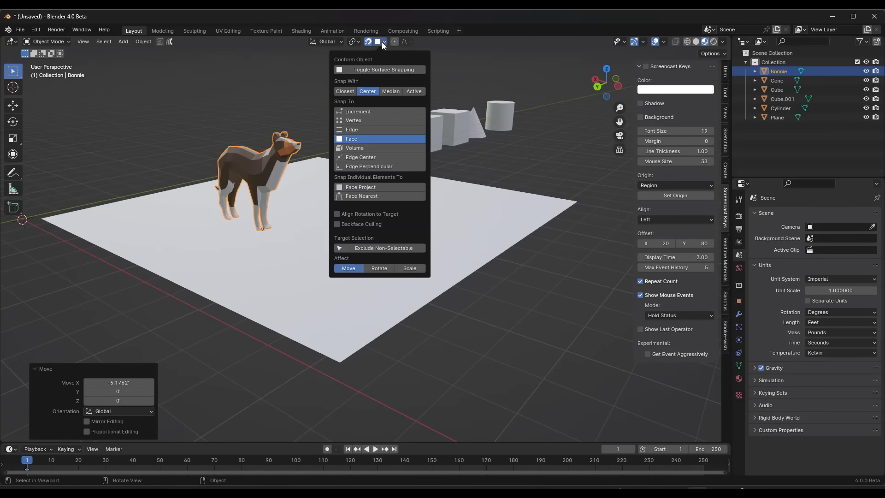
left_click(352, 112)
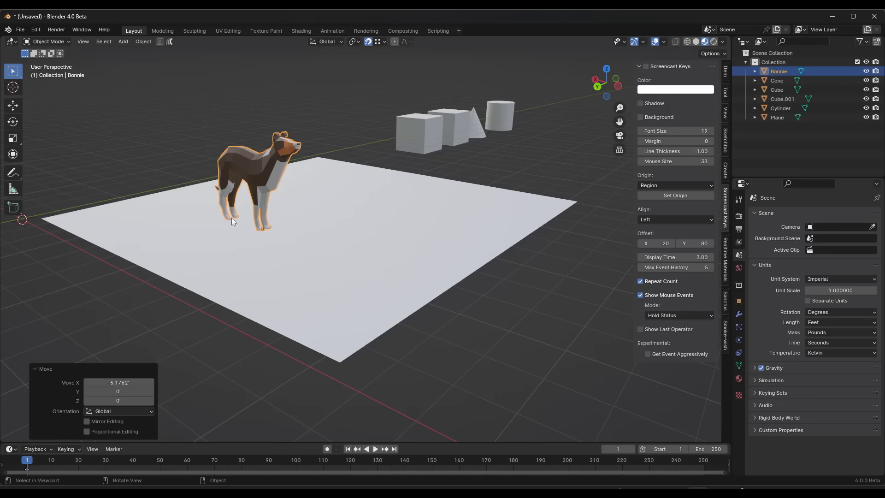
Step: Move the dog model across the plane with vertex snapping on, about -1.67 ft in X and -0.81 ft in Y
key("g")
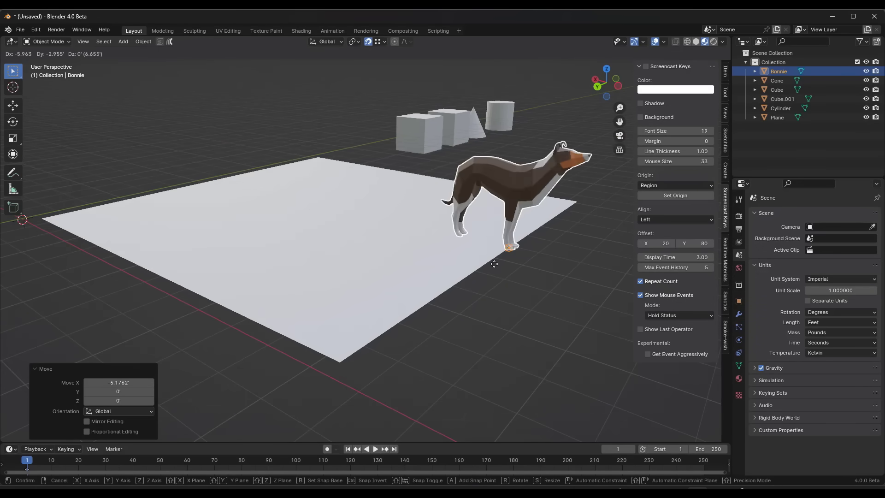
left_click(338, 209)
left_click(380, 42)
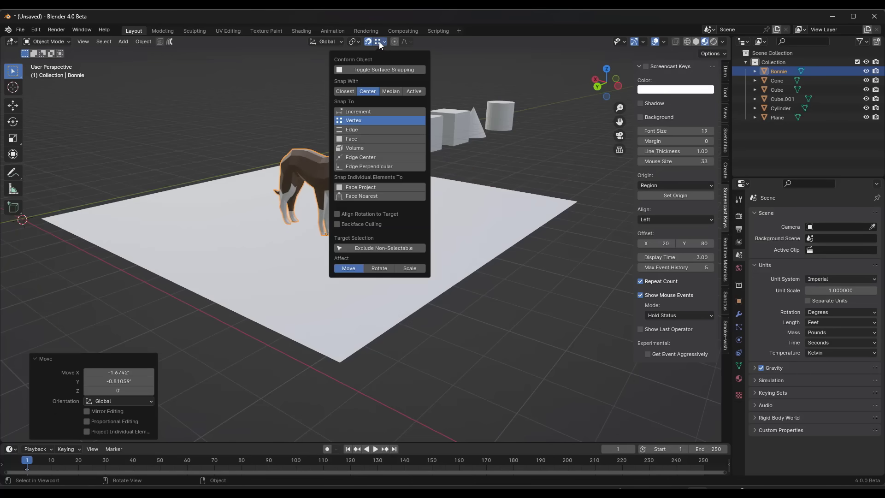
middle_click_drag(484, 209, 359, 218)
scroll(341, 212, "up", 1)
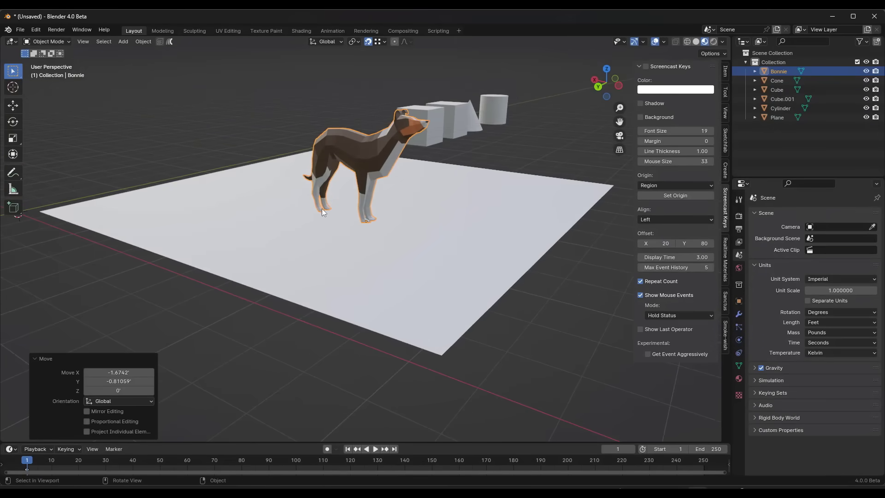
key("g")
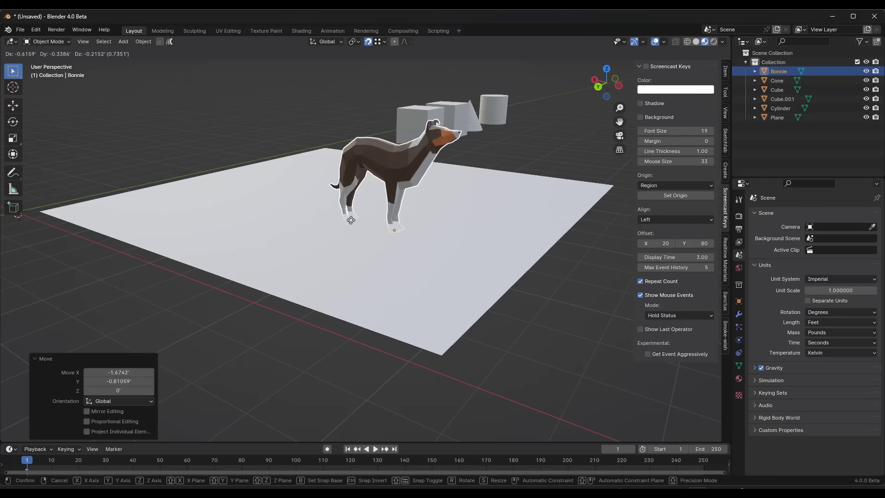
right_click(349, 207)
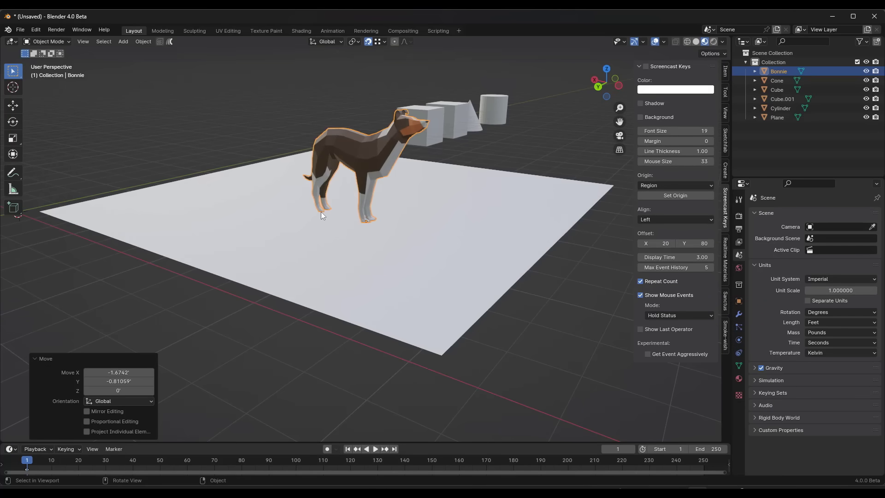
key("g")
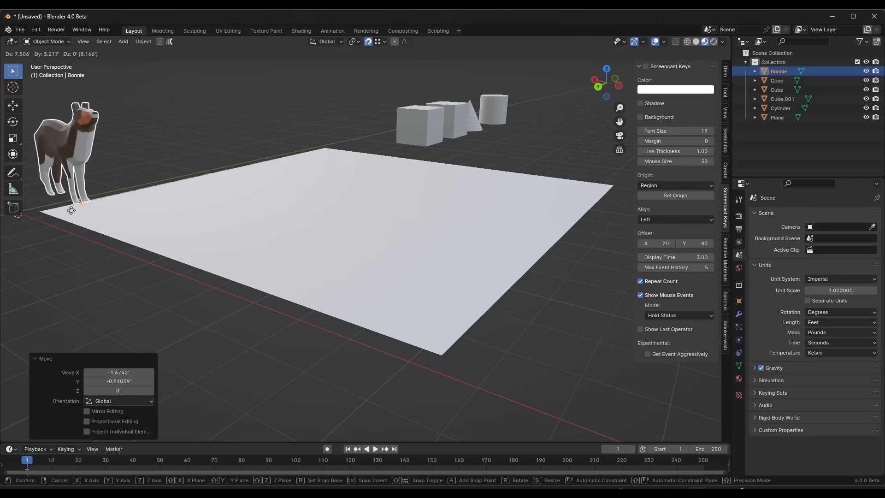
left_click(353, 217)
Step: Move the dog model slightly on the plane, about 0.25 ft in X, 0.16 ft in Y and 0.03 ft in Z
scroll(313, 206, "up", 5)
key("g")
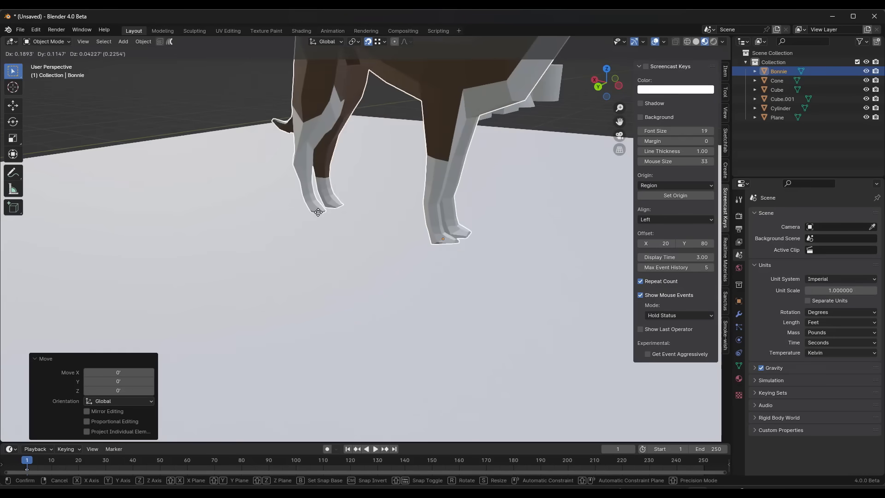
scroll(343, 152, "up", 4)
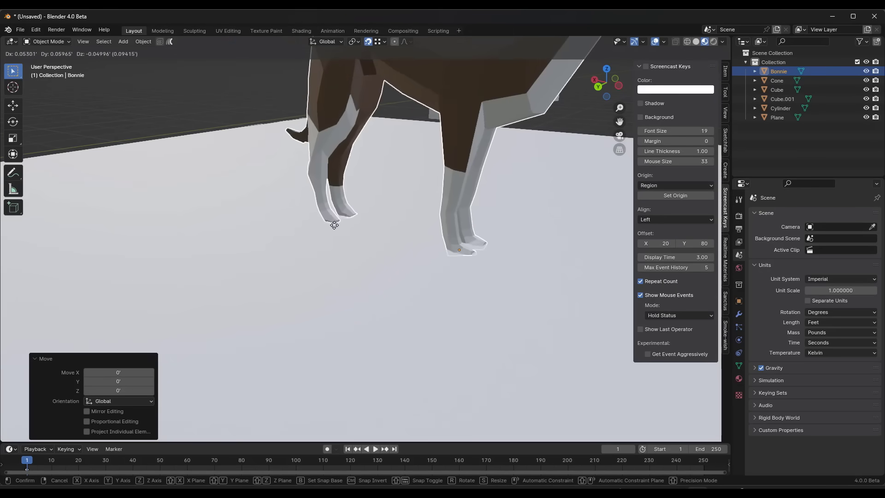
left_click(341, 211)
Step: Move the dog model using its hind paw as the snap base, and snap it to the plane's far corner vertex
scroll(381, 172, "down", 8)
middle_click_drag(381, 172, 336, 181)
scroll(383, 176, "up", 3)
key("g")
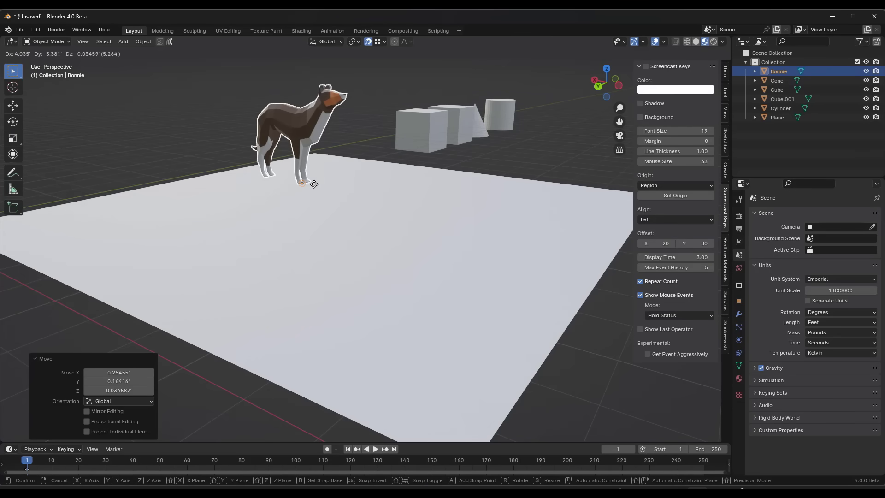
key("b")
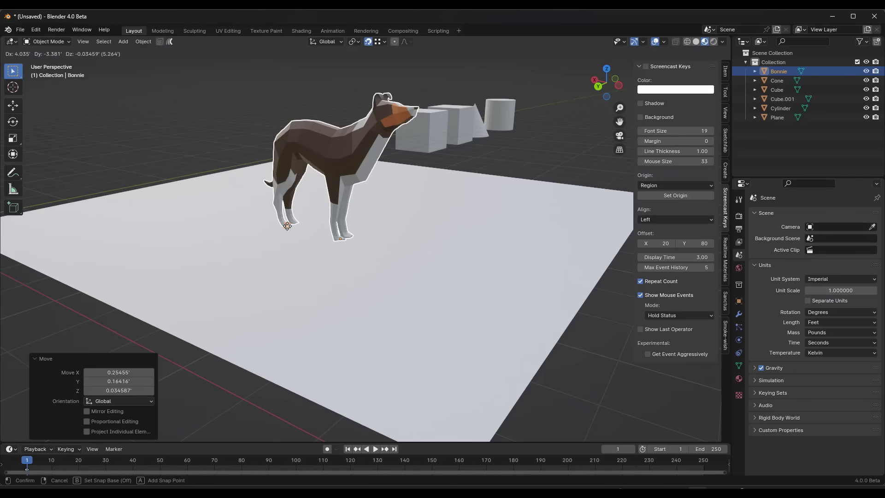
left_click_drag(287, 226, 320, 151)
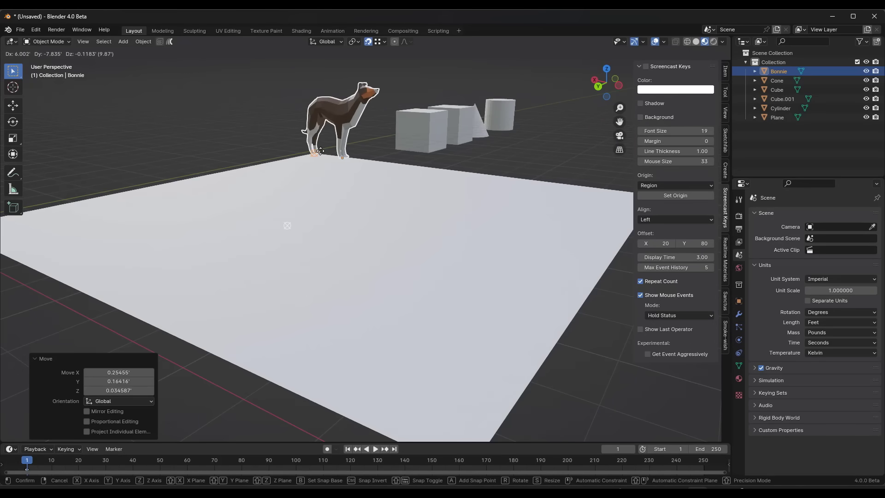
left_click(319, 149)
Step: Try to move the front cube using its lower front corner as the snap base, with snapping off
scroll(327, 171, "down", 4)
mouse_move(327, 170)
middle_mouse_down()
mouse_move(318, 181)
mouse_move(326, 173)
middle_mouse_up()
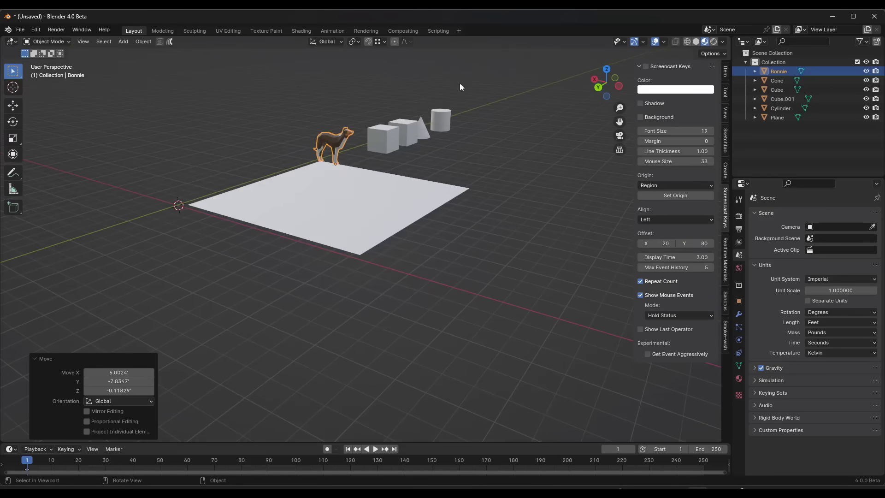
scroll(461, 119, "up", 6)
scroll(270, 190, "down", 2)
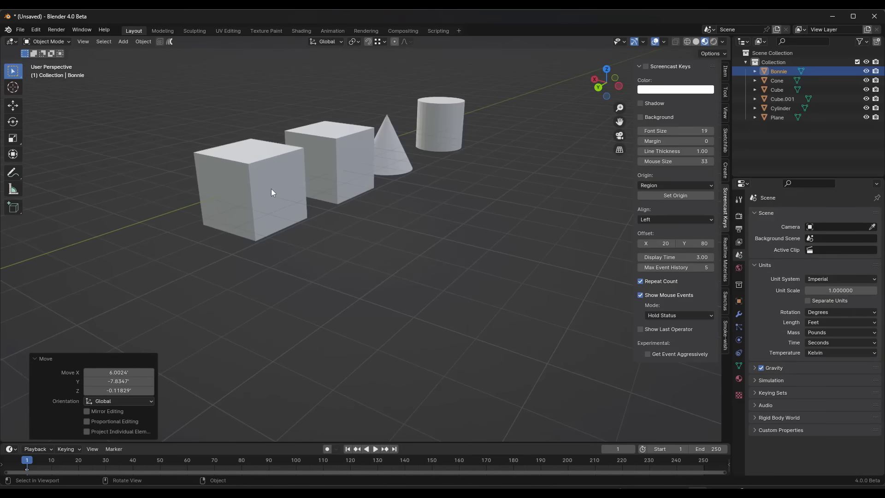
left_click(270, 188)
middle_click_drag(304, 179, 291, 179)
key("g")
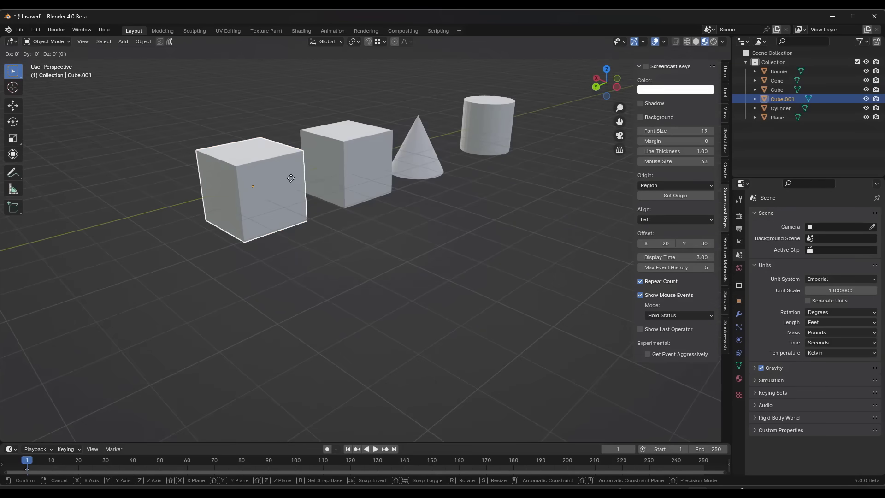
key("b")
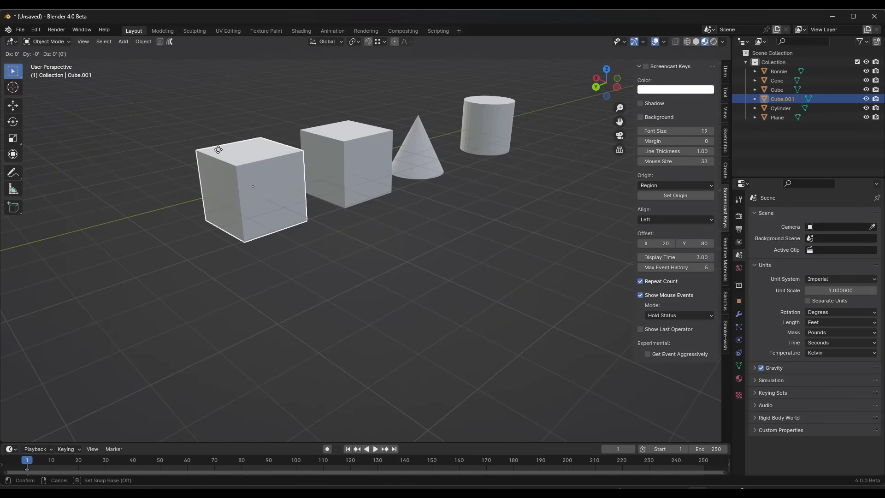
left_click(243, 240)
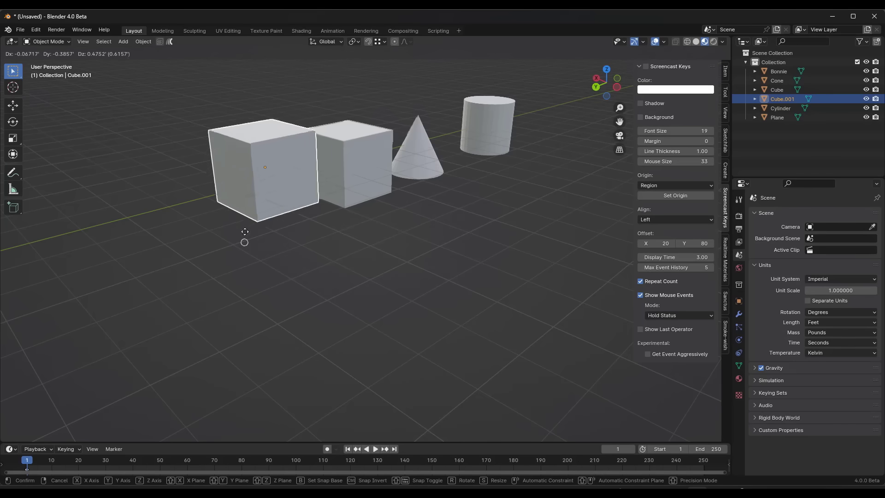
left_click(253, 238)
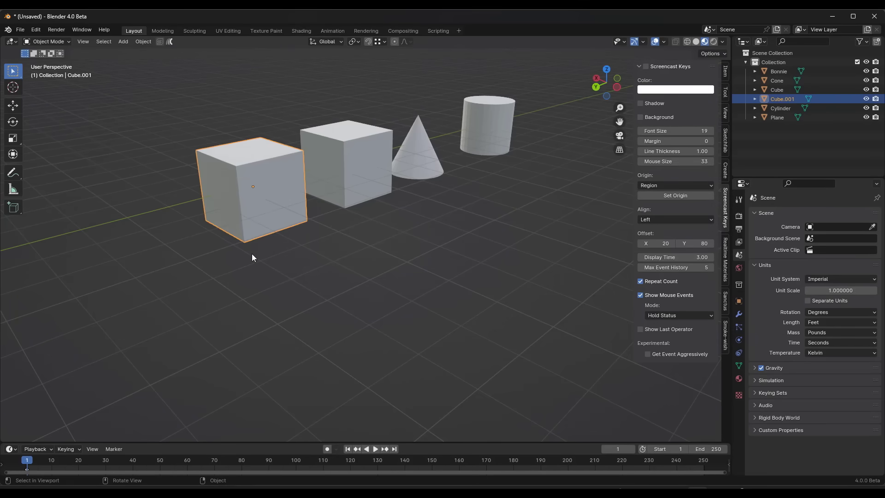
scroll(319, 142, "up", 1)
scroll(341, 134, "down", 1)
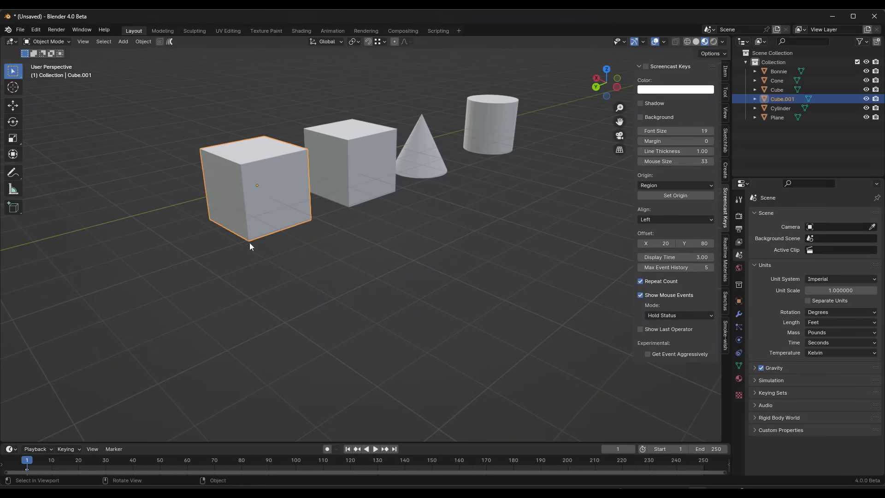
Step: Enable snapping and try to move the front cube onto the cube behind it without a custom snap base
key("g")
right_click(324, 146)
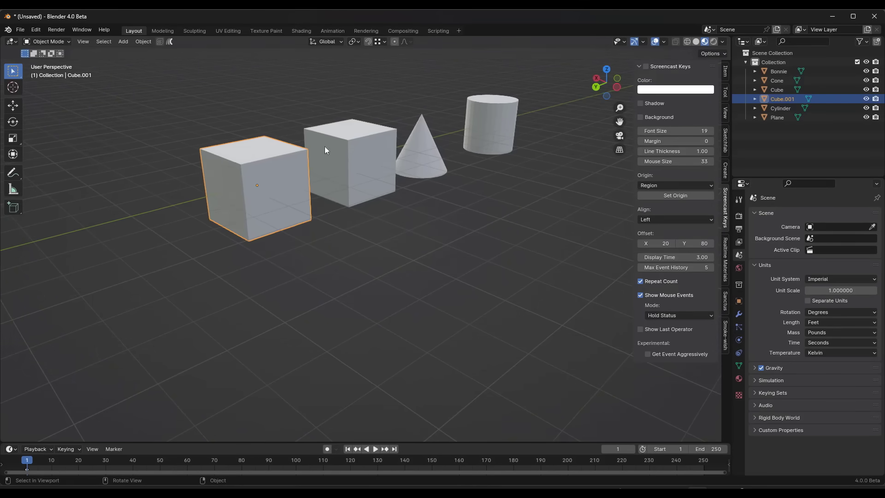
left_click(368, 41)
key("g")
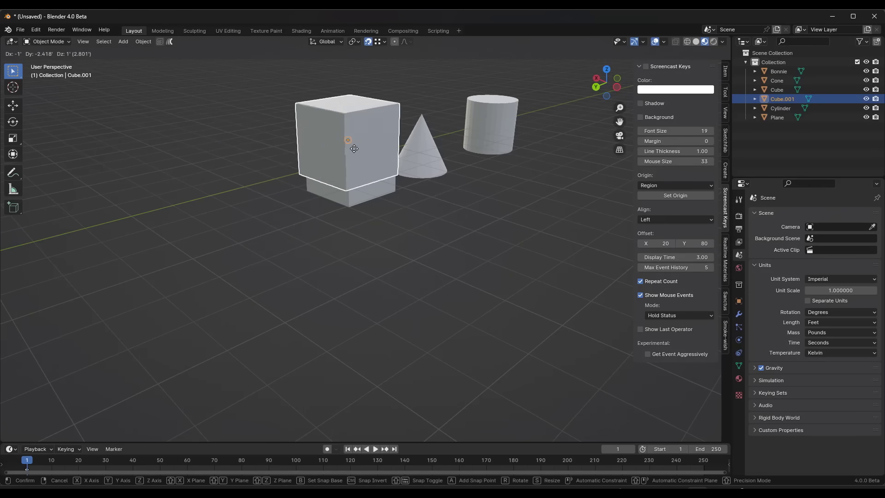
right_click(360, 148)
left_click(383, 41)
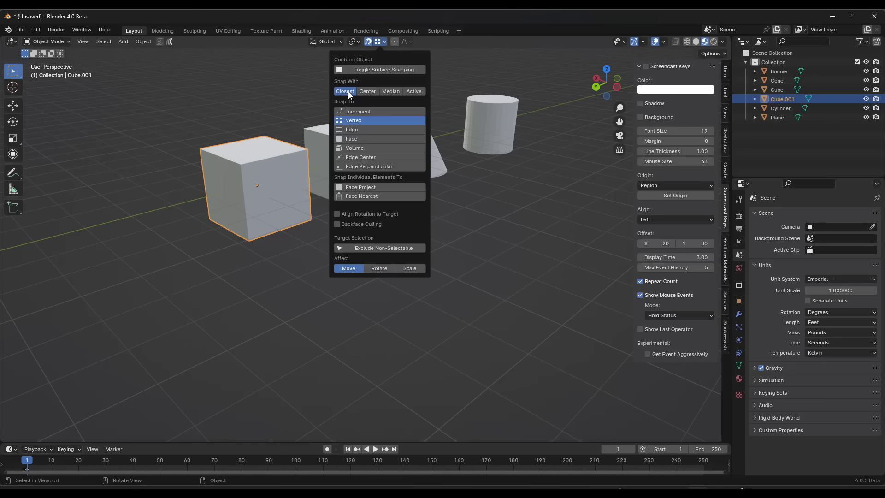
Step: Move the front cube with its lower front corner as snap base, and snap it to the other cube's upper front corner
middle_click_drag(252, 240, 287, 202)
key("g")
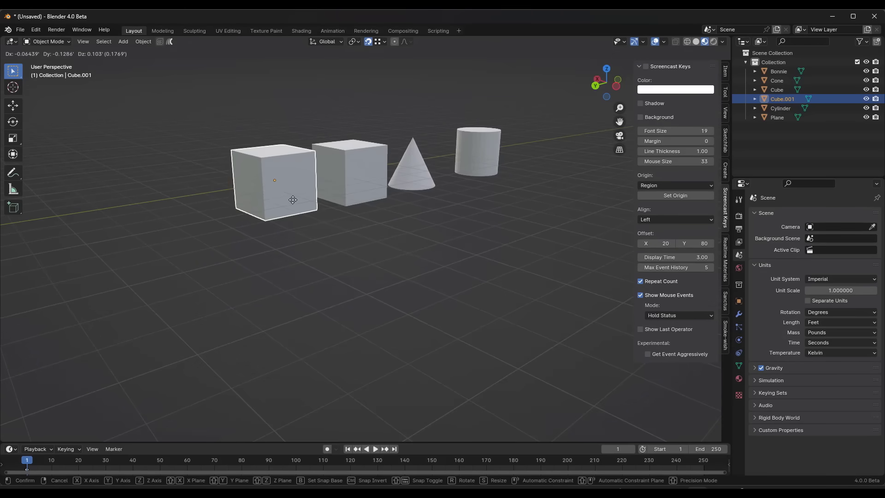
key("b")
left_click(261, 225)
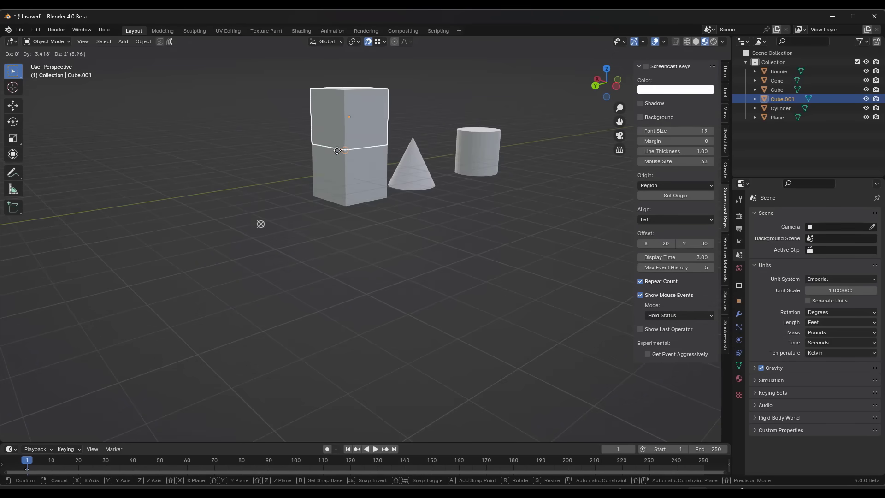
left_click(342, 150)
Step: Move the cylinder using a bottom rim vertex as the snap base, and snap it to a top corner of the stacked cubes
middle_click_drag(342, 150, 368, 176)
left_click(375, 173)
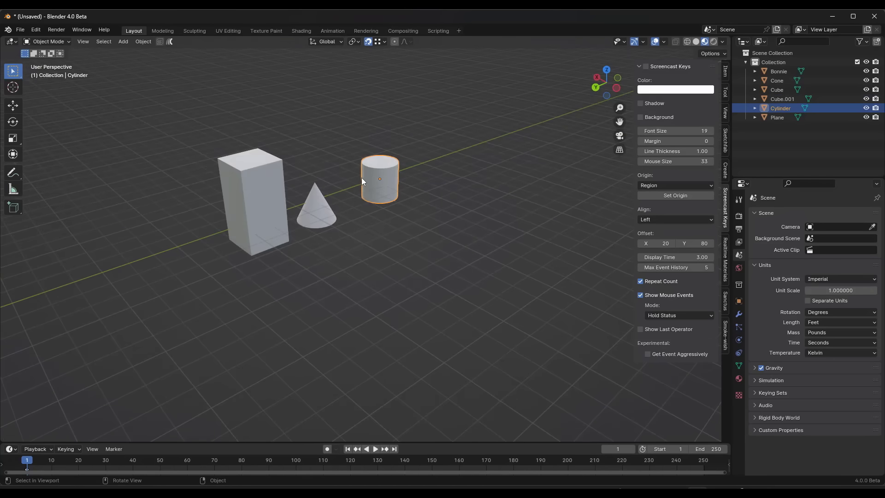
key("g")
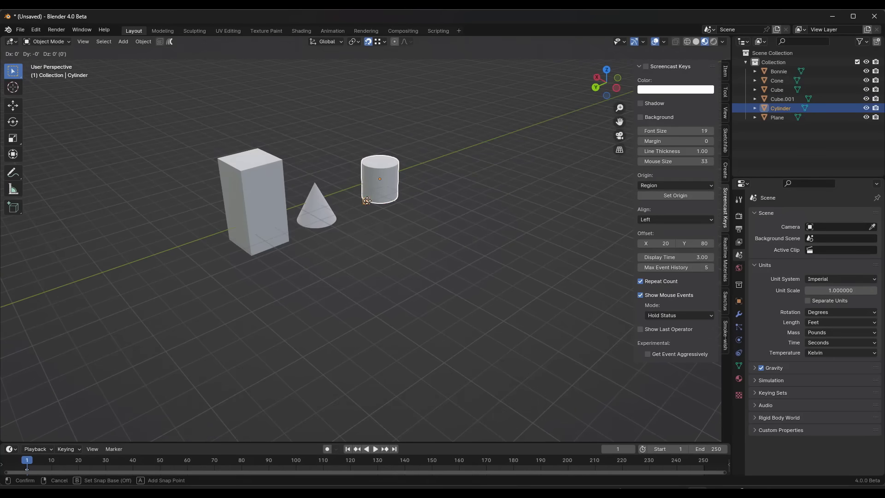
left_click(229, 164)
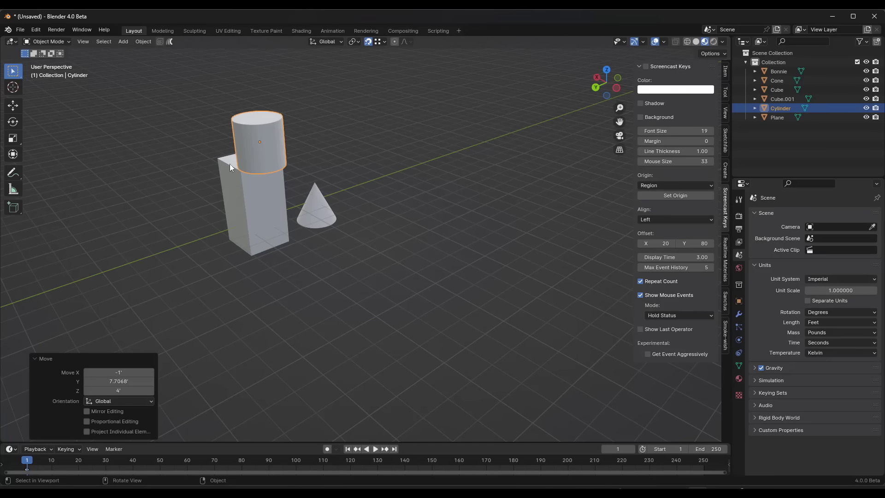
Step: Set the snap target to Edge Center and move the cylinder by its bottom rim onto the midpoint of the stack's top edge
left_click(377, 42)
left_click(364, 155)
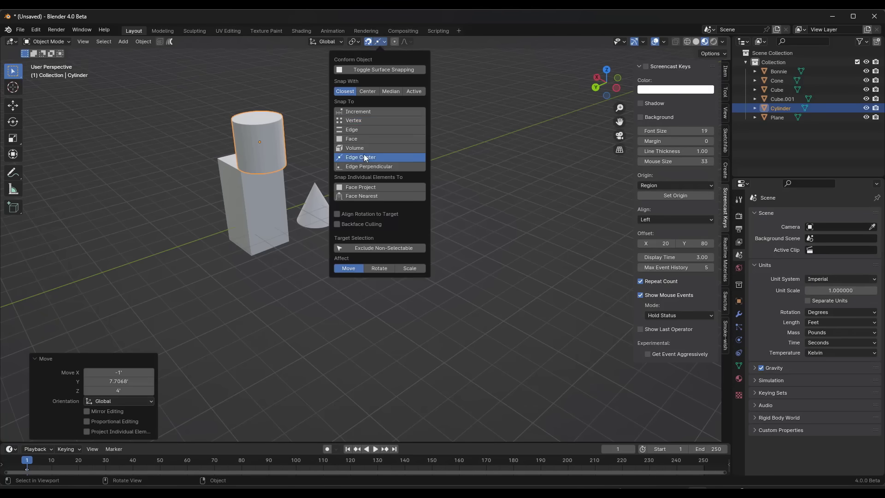
scroll(233, 172, "up", 3)
scroll(228, 176, "up", 2)
key("g")
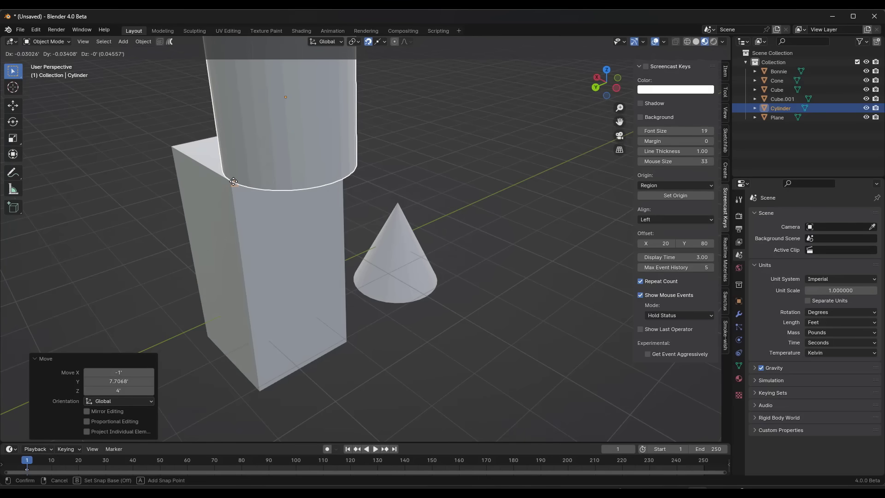
left_click(233, 182)
scroll(198, 167, "down", 5)
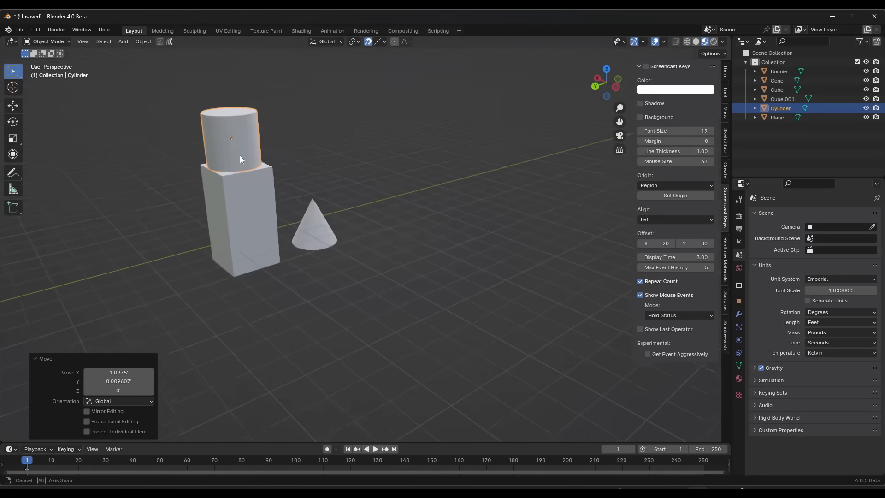
Step: Move the cone using an edge center on its base rim as the snap base, and snap it to the cylinder's top rim
left_click(302, 238)
key("g")
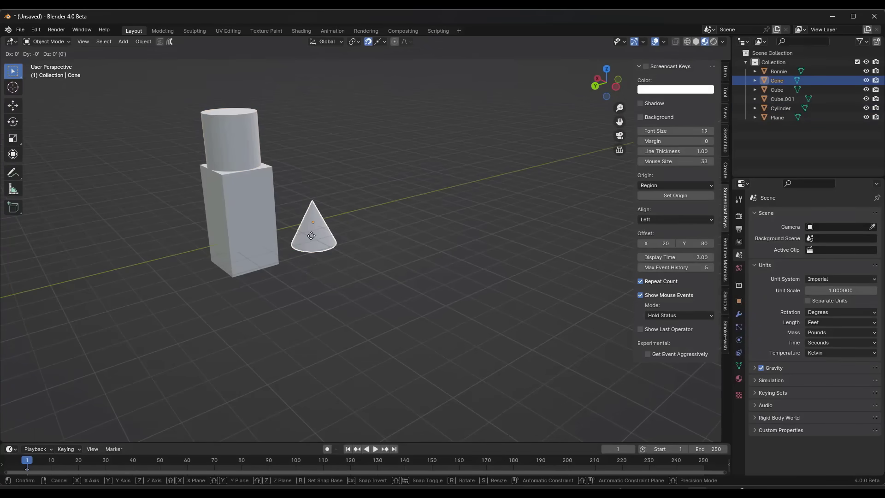
left_click(294, 249)
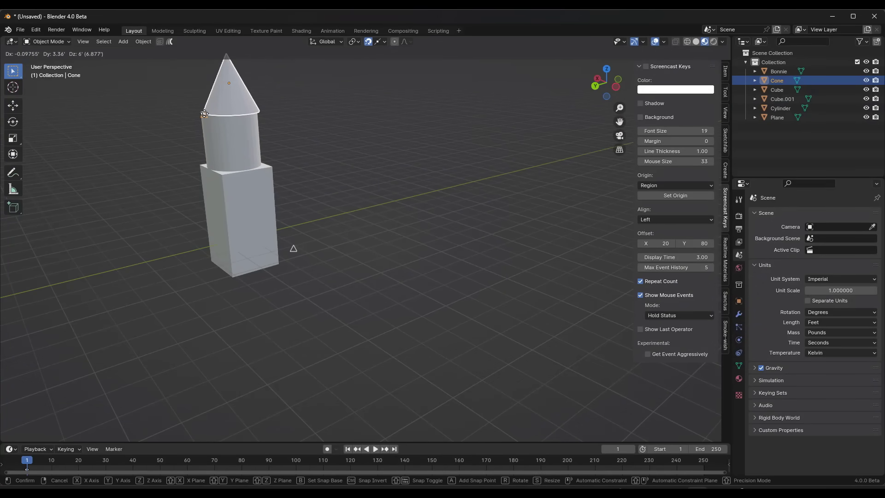
left_click(205, 114)
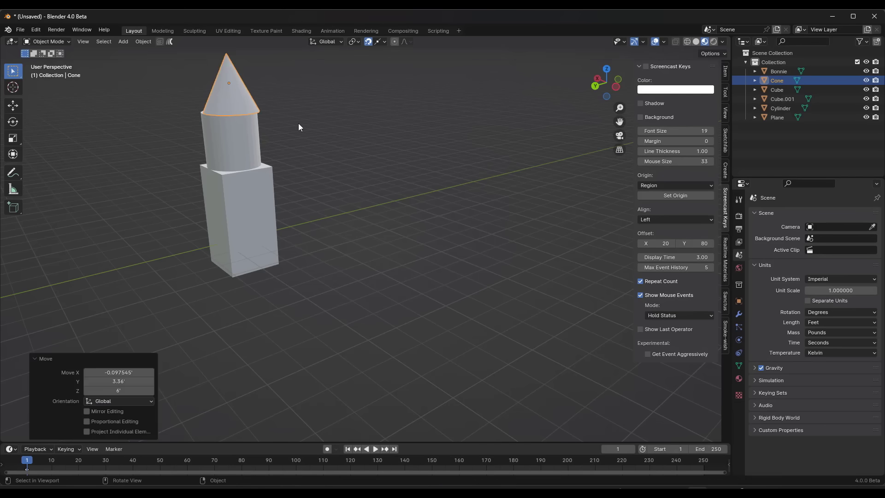
Step: Set the snap target to Vertex and realign the cone by snapping its base rim vertex to the matching vertex on the cylinder's top rim
middle_click_drag(181, 91, 237, 109, "shift")
scroll(267, 115, "up", 3)
middle_click_drag(301, 118, 324, 134)
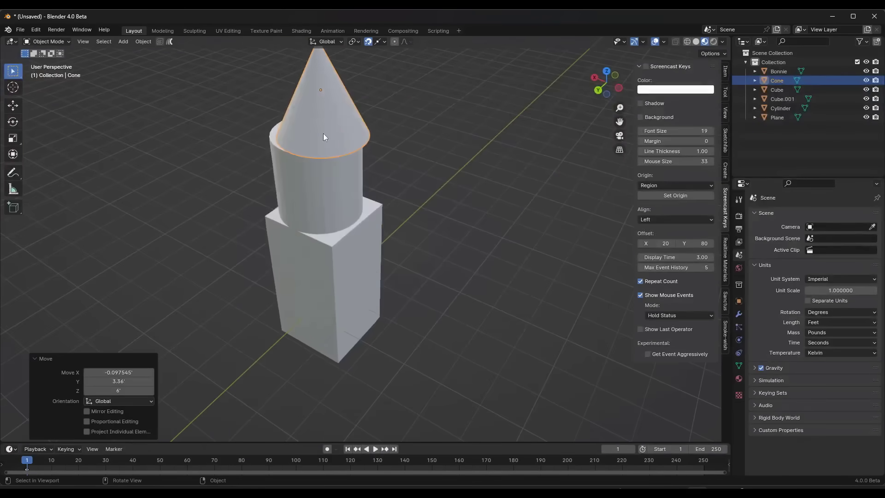
left_click(380, 42)
key("g")
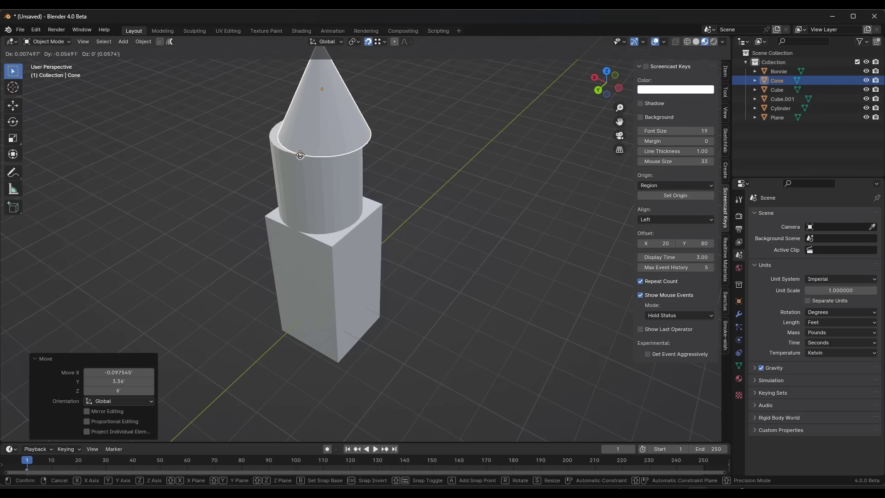
left_click(292, 153)
middle_click_drag(292, 152, 360, 133)
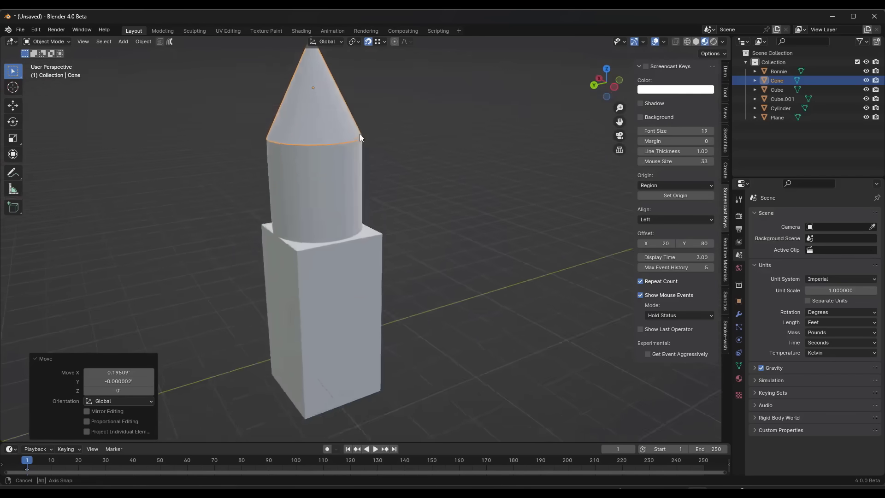
scroll(362, 131, "down", 6)
left_click(400, 135)
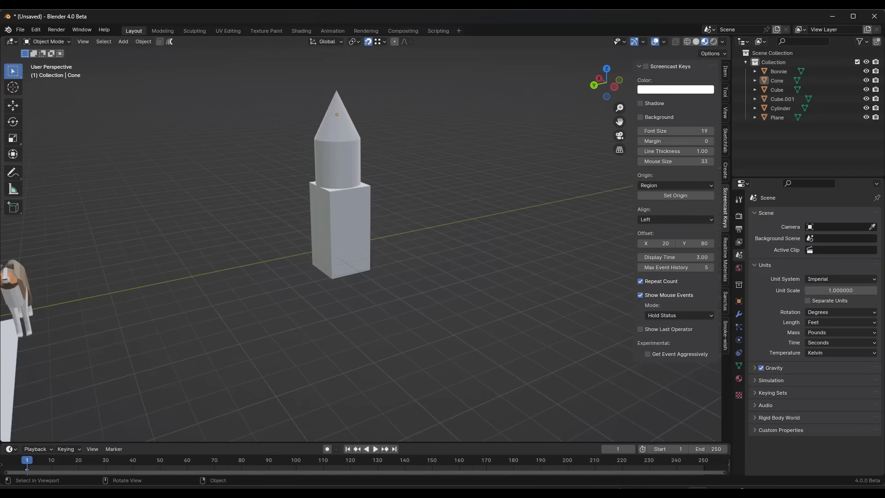